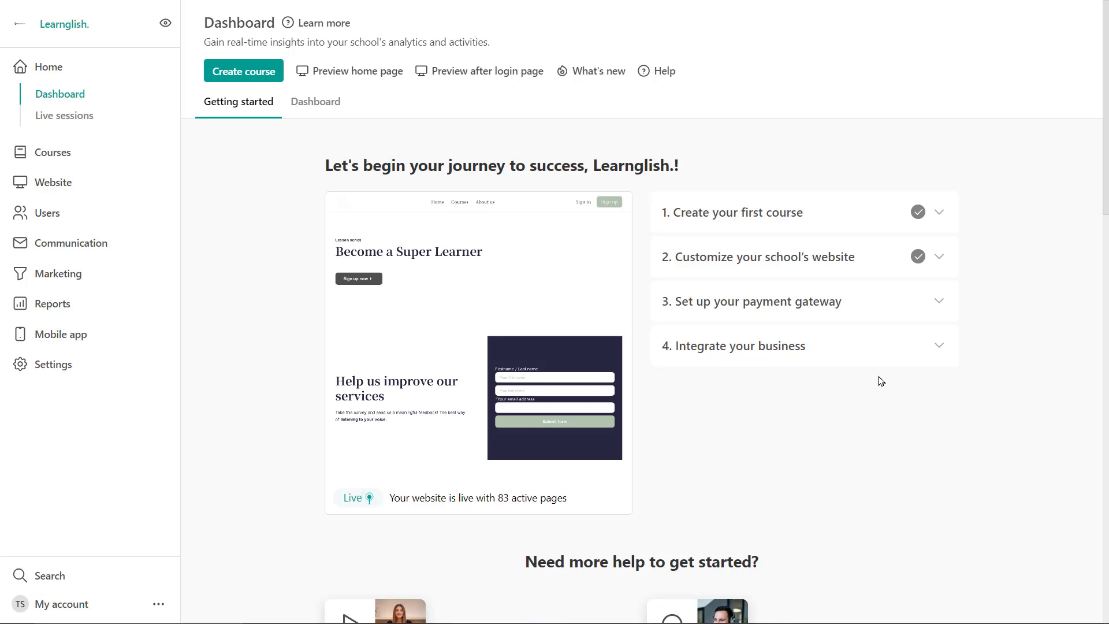
Open the User roles page filtered to Instructors and start a new instructor.
{"action": "left_click", "coordinate": [41, 211]}
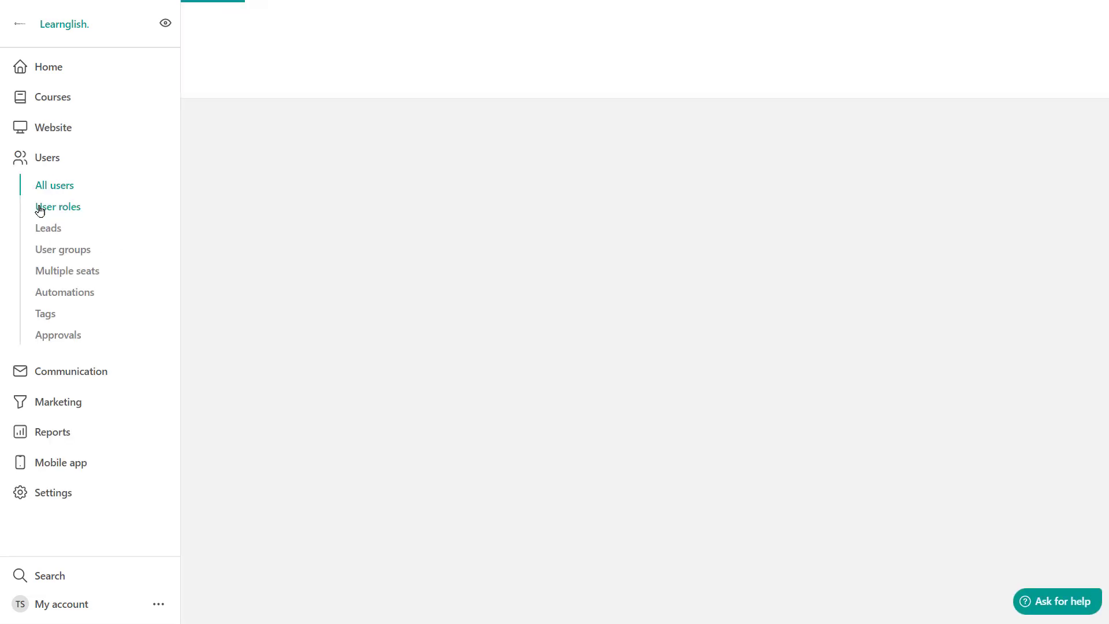
{"action": "left_click", "coordinate": [56, 210]}
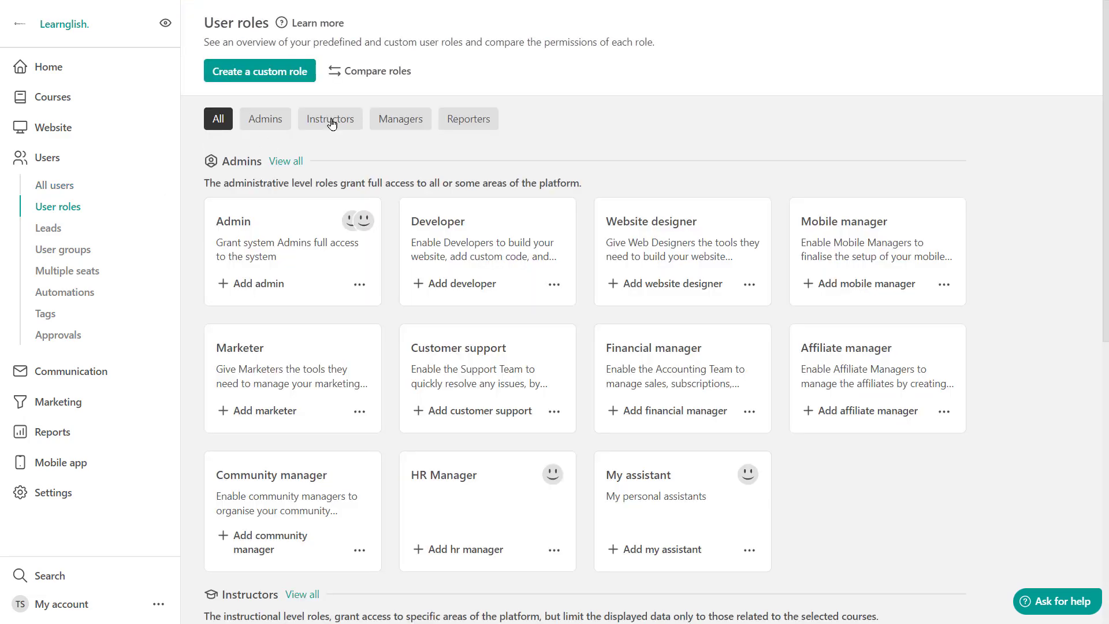
{"action": "left_click", "coordinate": [330, 119]}
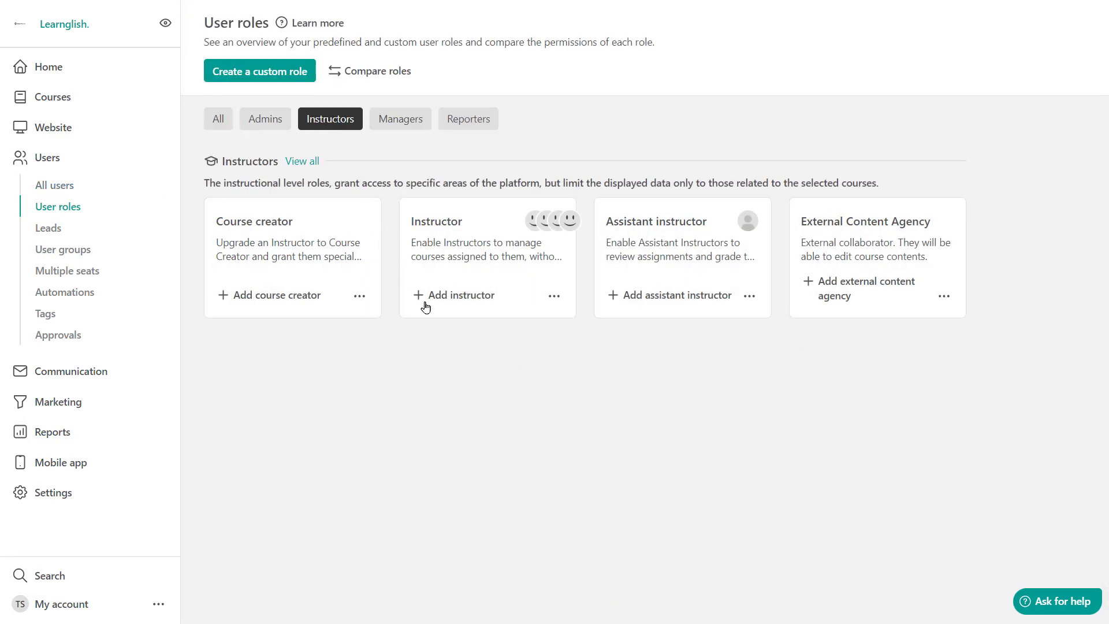
{"action": "left_click", "coordinate": [445, 303]}
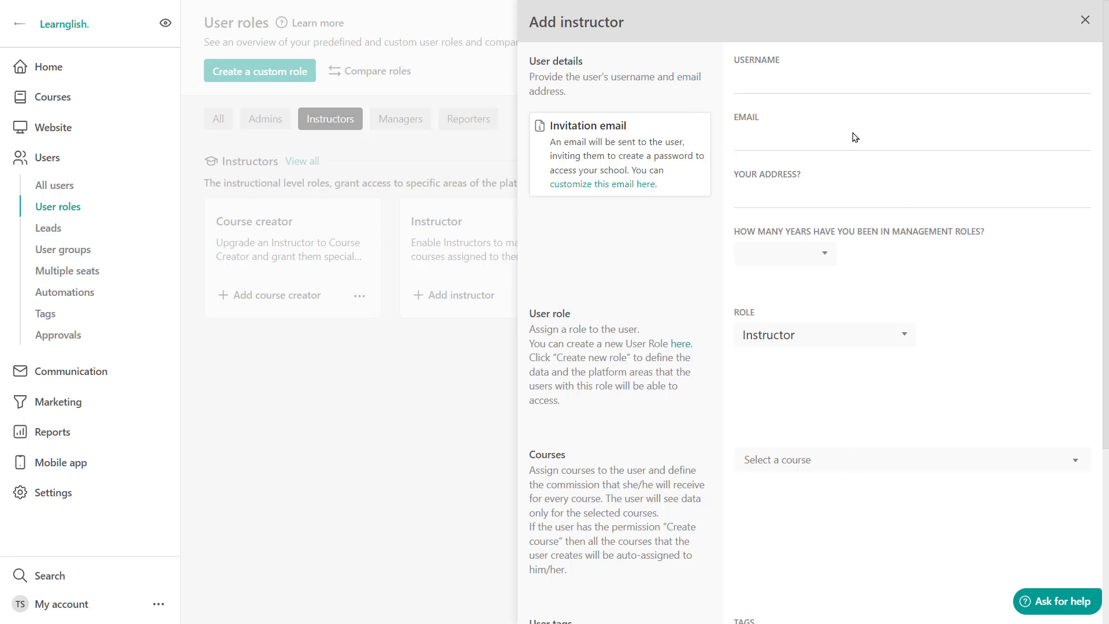
Enter the new instructor's username and e-mail address, keeping the Instructor role.
{"action": "left_click", "coordinate": [752, 96]}
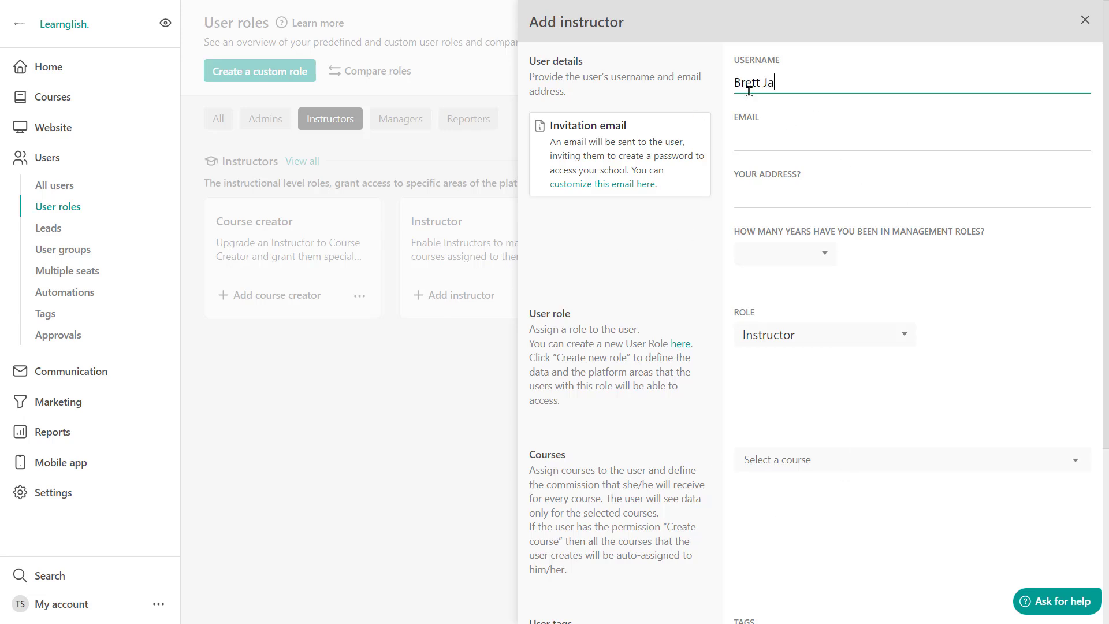
{"action": "left_click", "coordinate": [744, 143]}
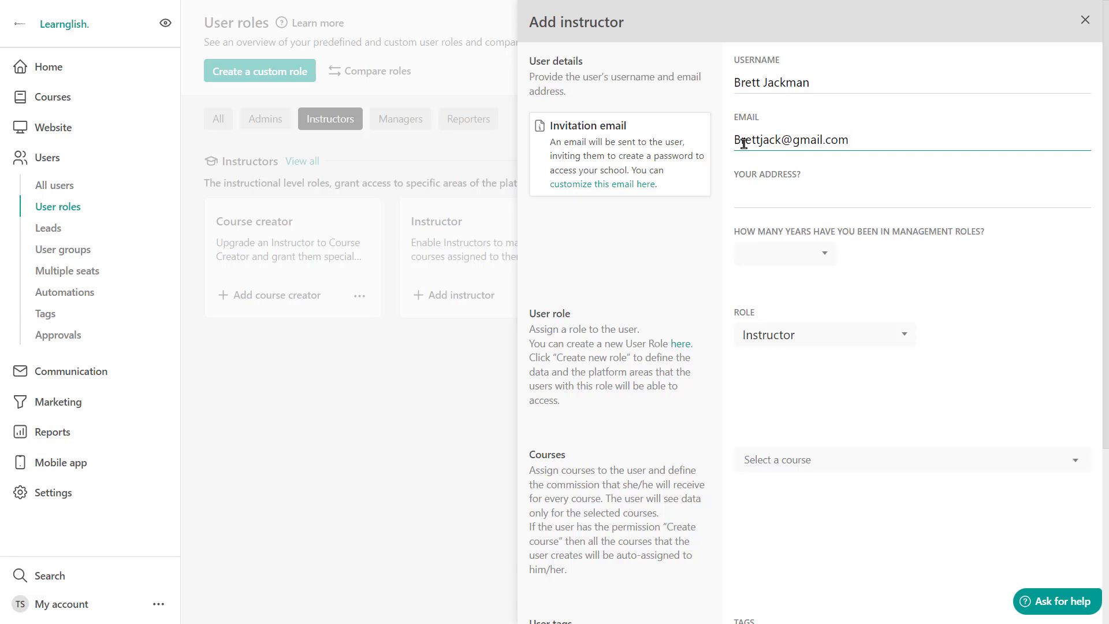
{"action": "left_click", "coordinate": [800, 344]}
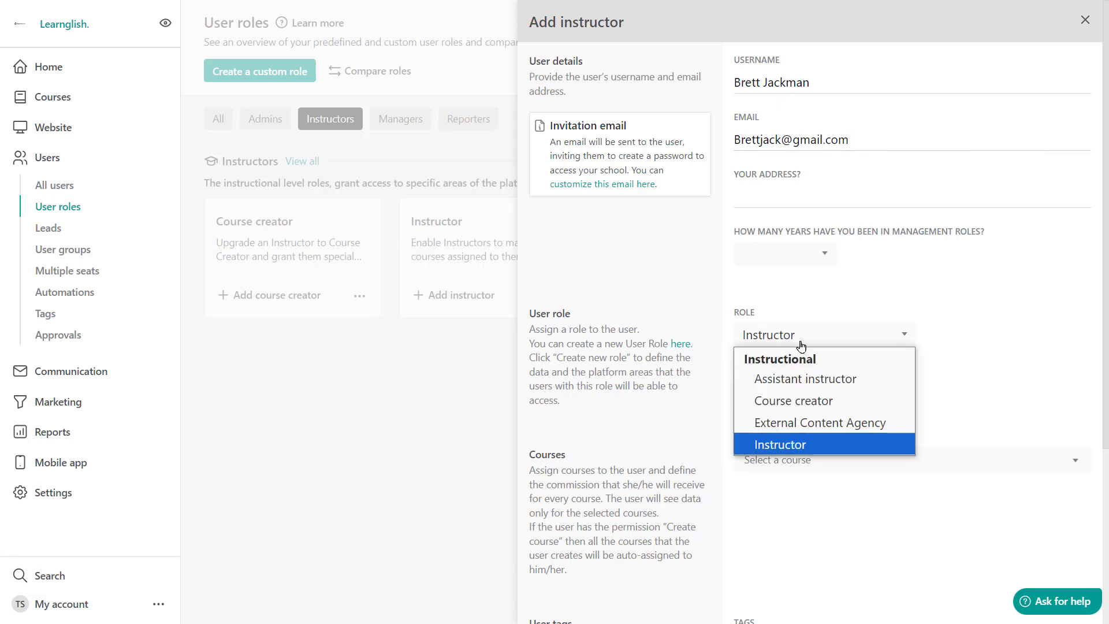
{"action": "left_click", "coordinate": [803, 444]}
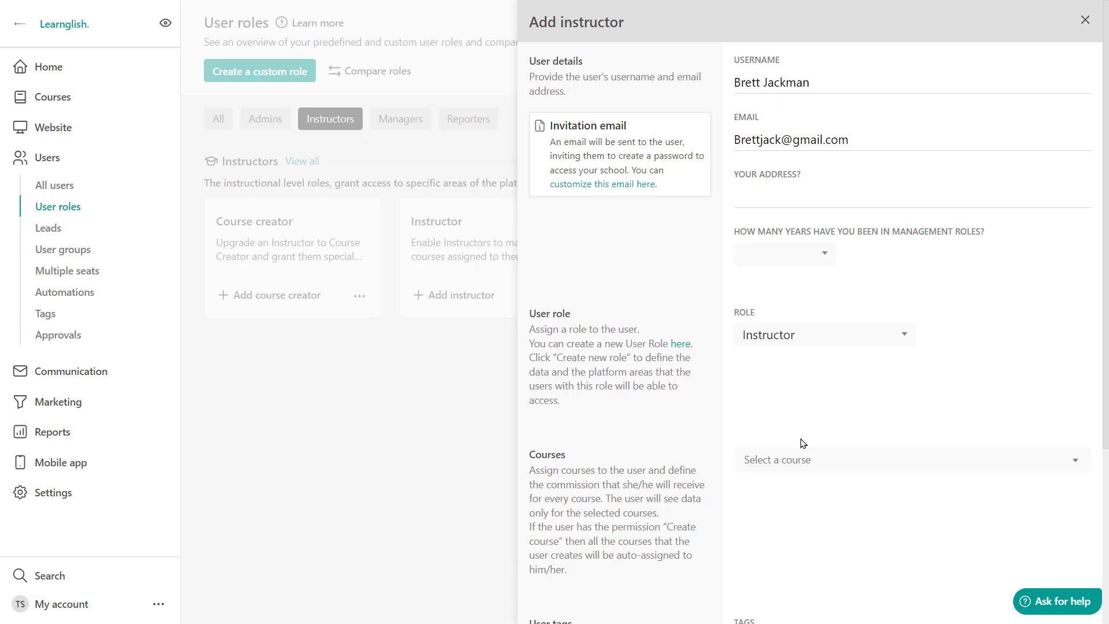
Assign the courses City Travel Guide and Cooking for dummies to the new instructor.
{"action": "scroll", "coordinate": [802, 444], "scroll_direction": "down", "scroll_amount": 3}
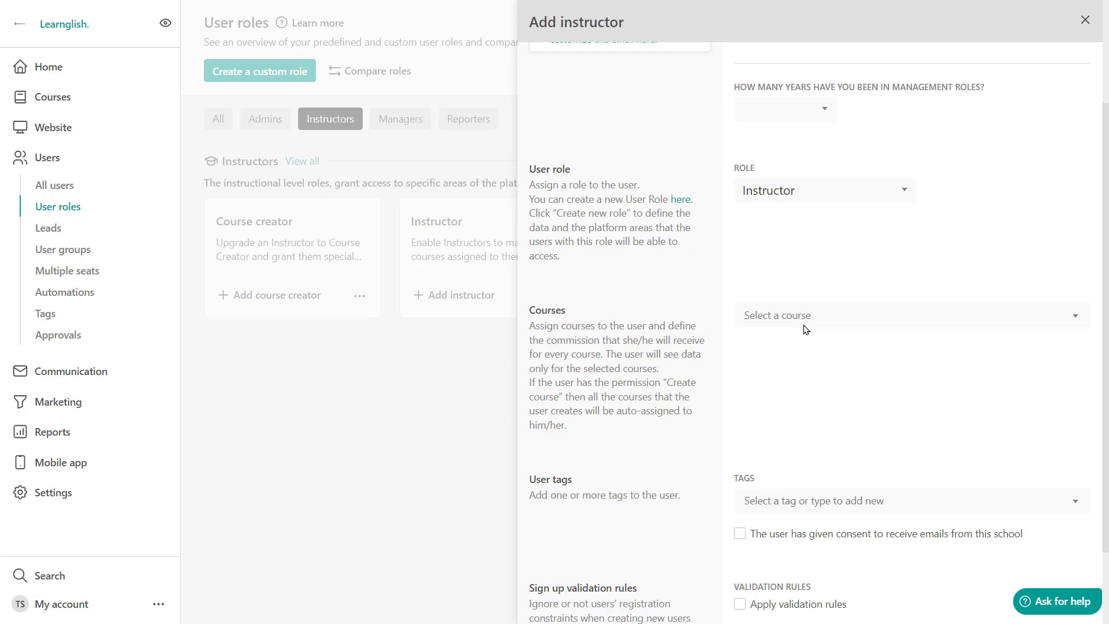
{"action": "left_click", "coordinate": [815, 314]}
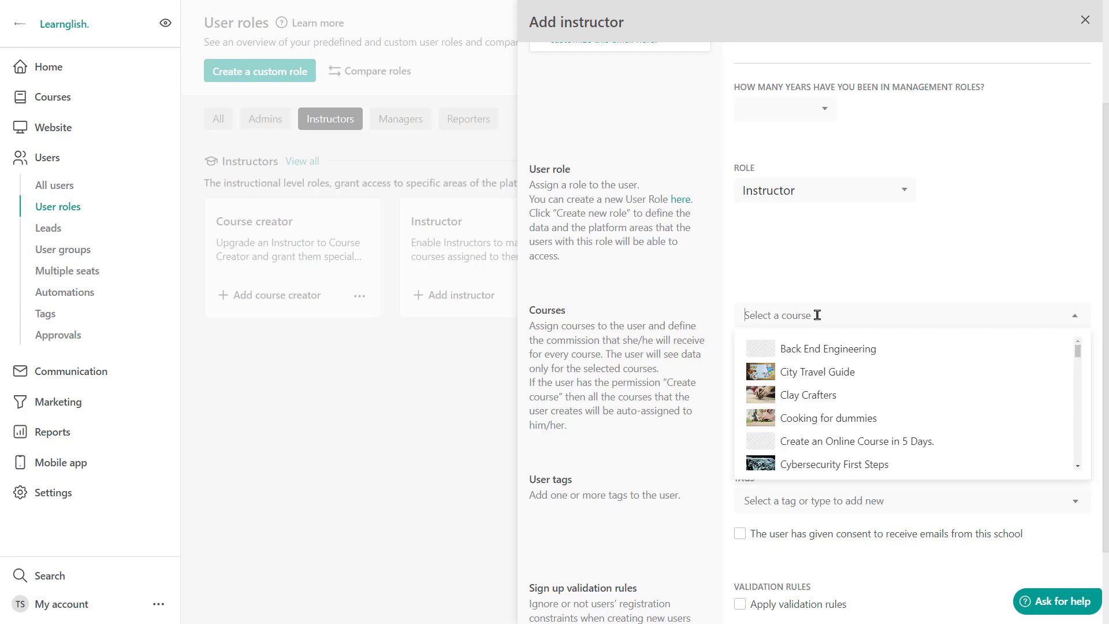
{"action": "left_click", "coordinate": [818, 373]}
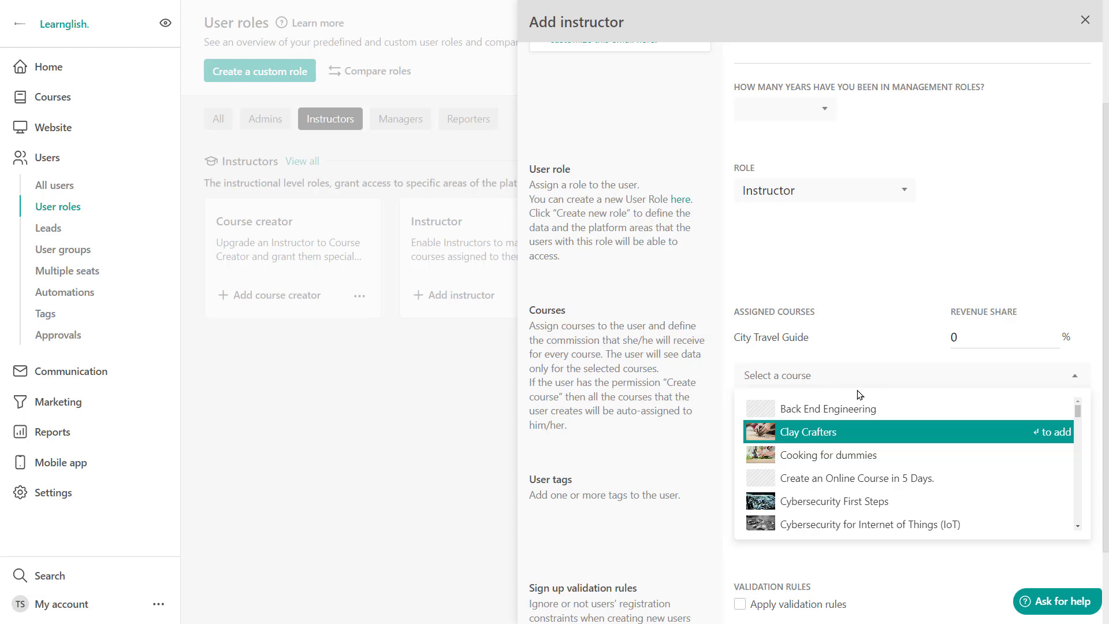
{"action": "left_click", "coordinate": [830, 456]}
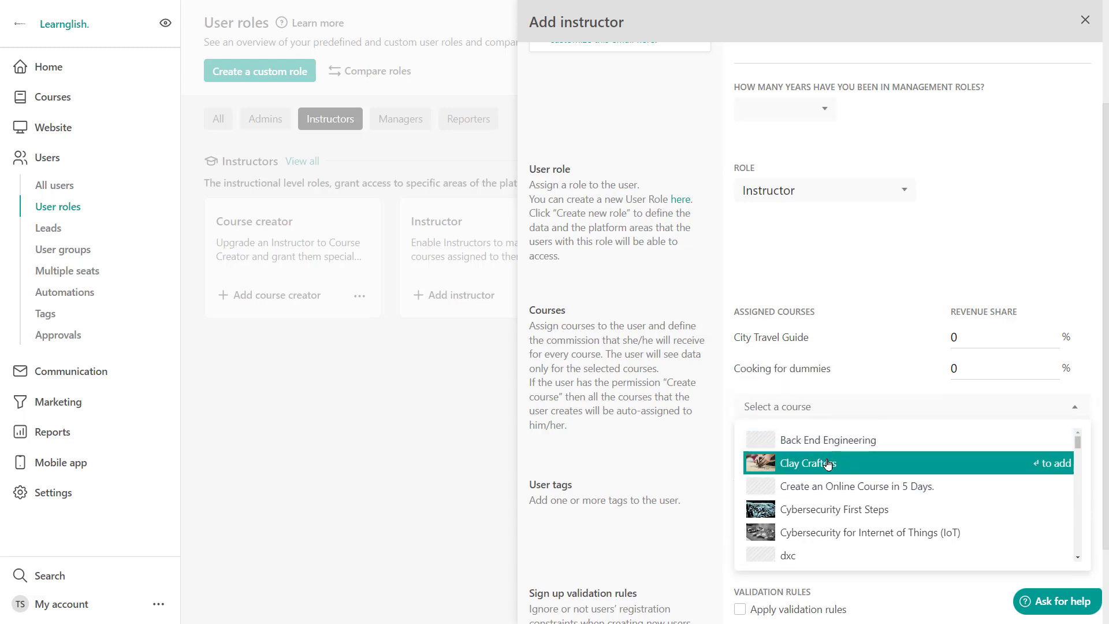
Set the revenue share to 10 for both City Travel Guide and Cooking for dummies.
{"action": "left_click", "coordinate": [972, 338]}
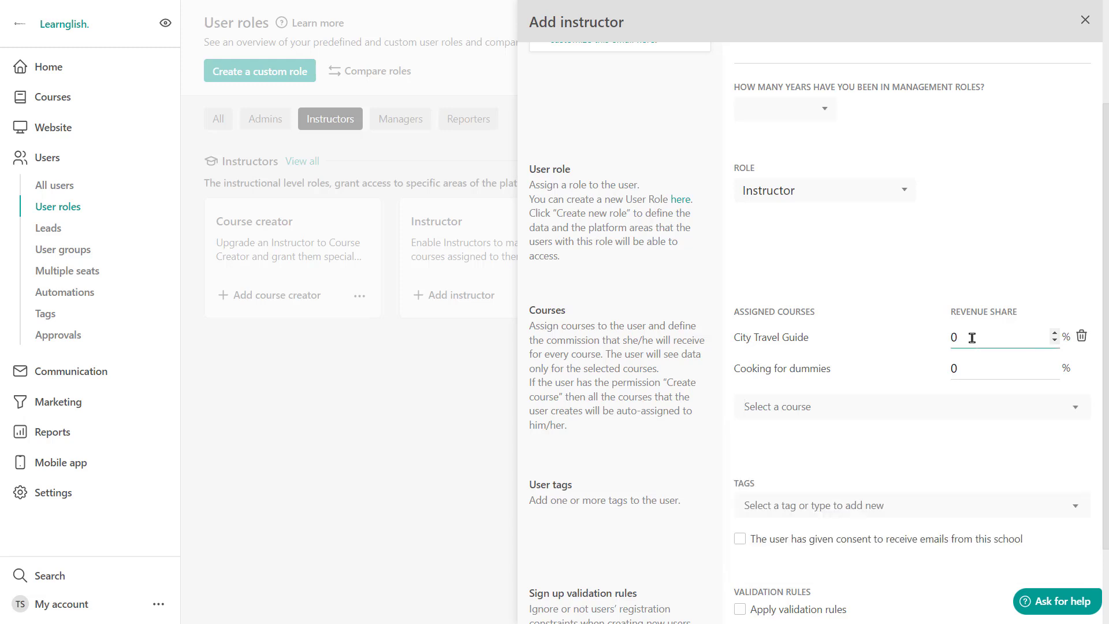
{"action": "key", "text": "BackSpace"}
{"action": "type", "text": "10"}
{"action": "left_click", "coordinate": [970, 364]}
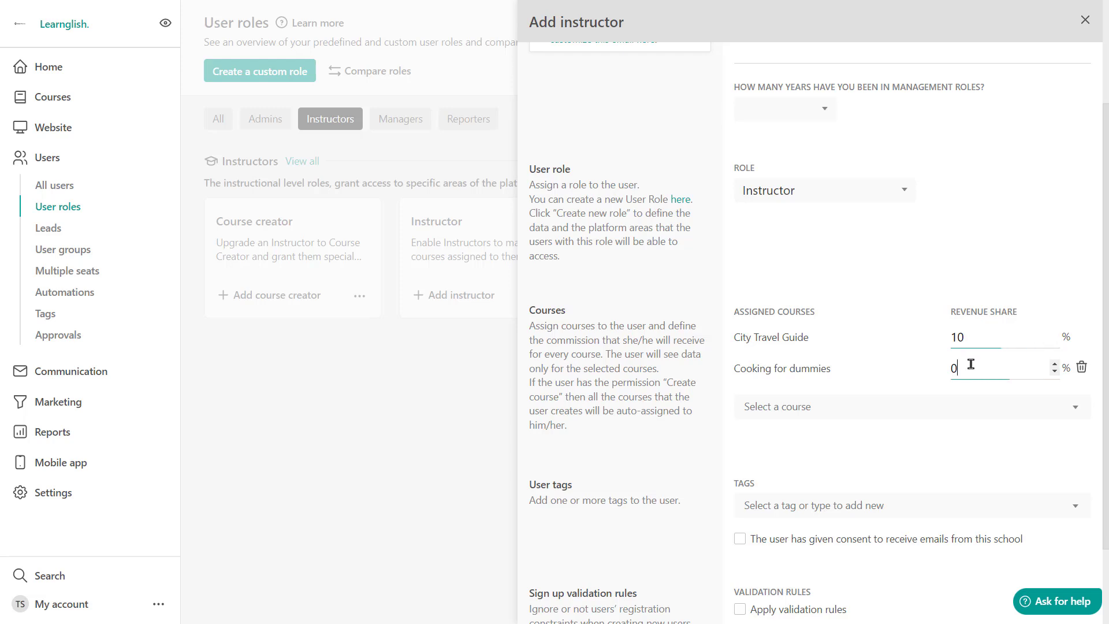
{"action": "key", "text": "BackSpace"}
{"action": "type", "text": "10"}
{"action": "scroll", "coordinate": [933, 534], "scroll_direction": "down", "scroll_amount": 2}
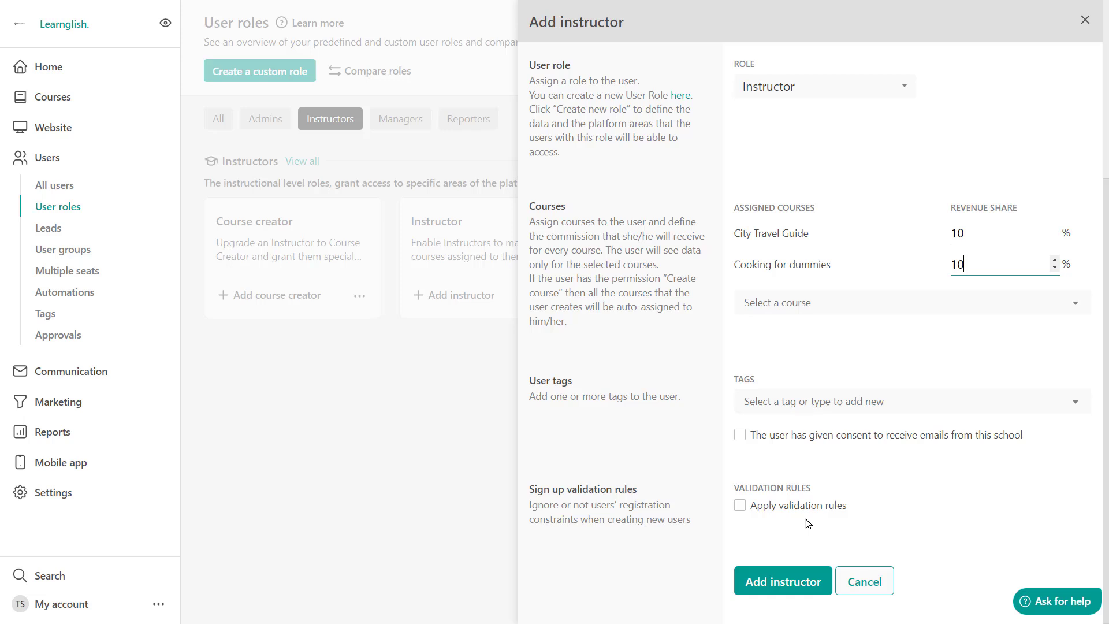
Submit the new instructor with both courses at a 10% revenue share.
{"action": "left_click", "coordinate": [775, 584]}
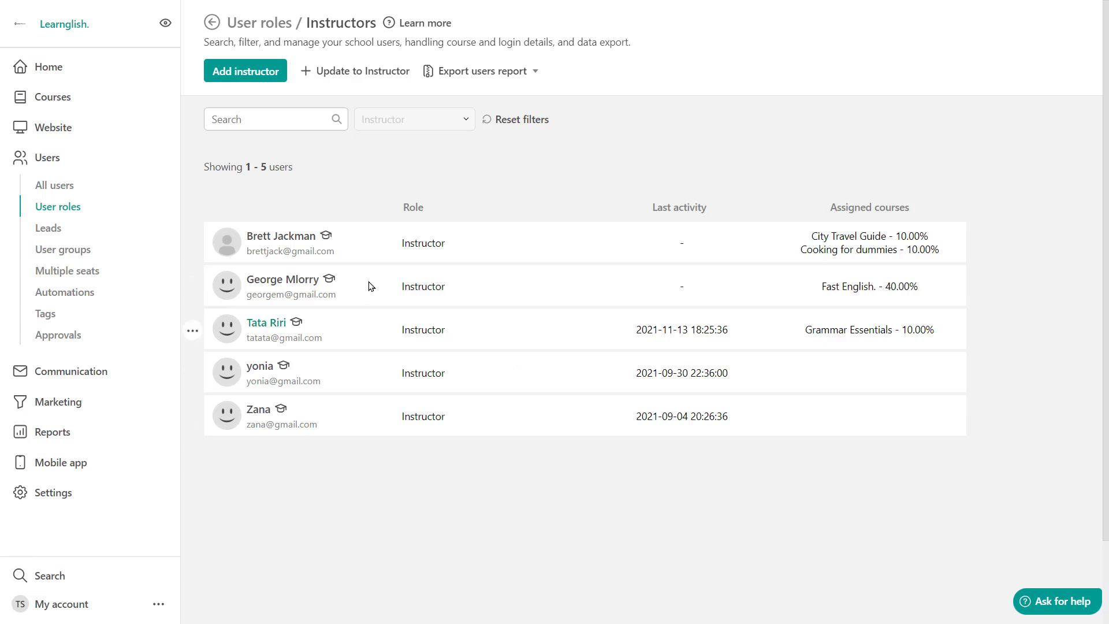
Add Clay Crafters to the third instructor's assigned courses and save the update.
{"action": "left_click", "coordinate": [193, 331]}
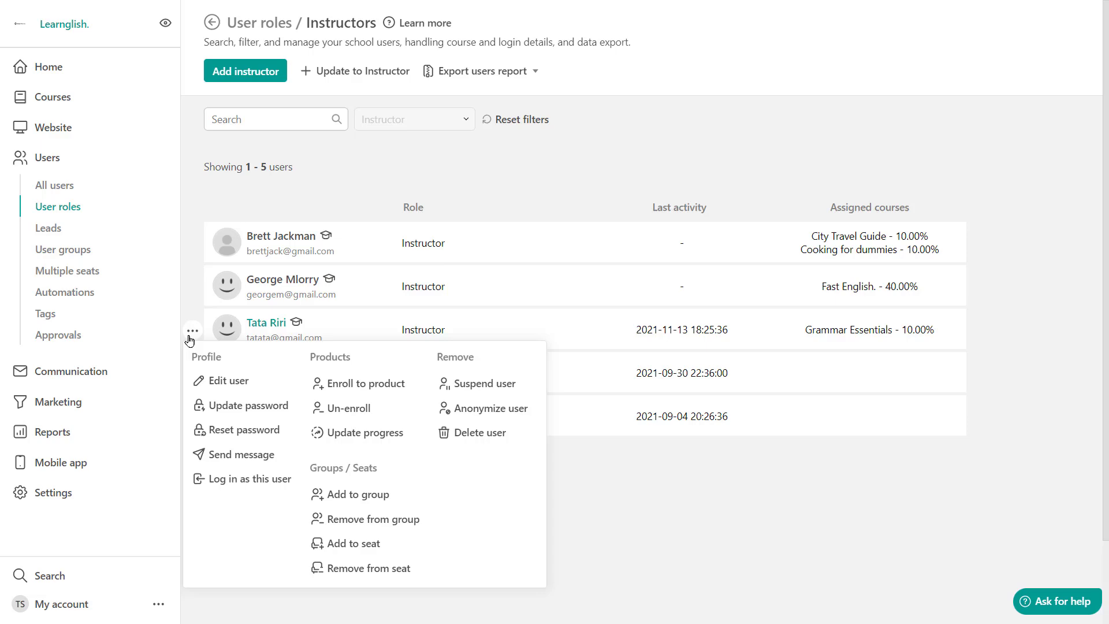
{"action": "left_click", "coordinate": [224, 381]}
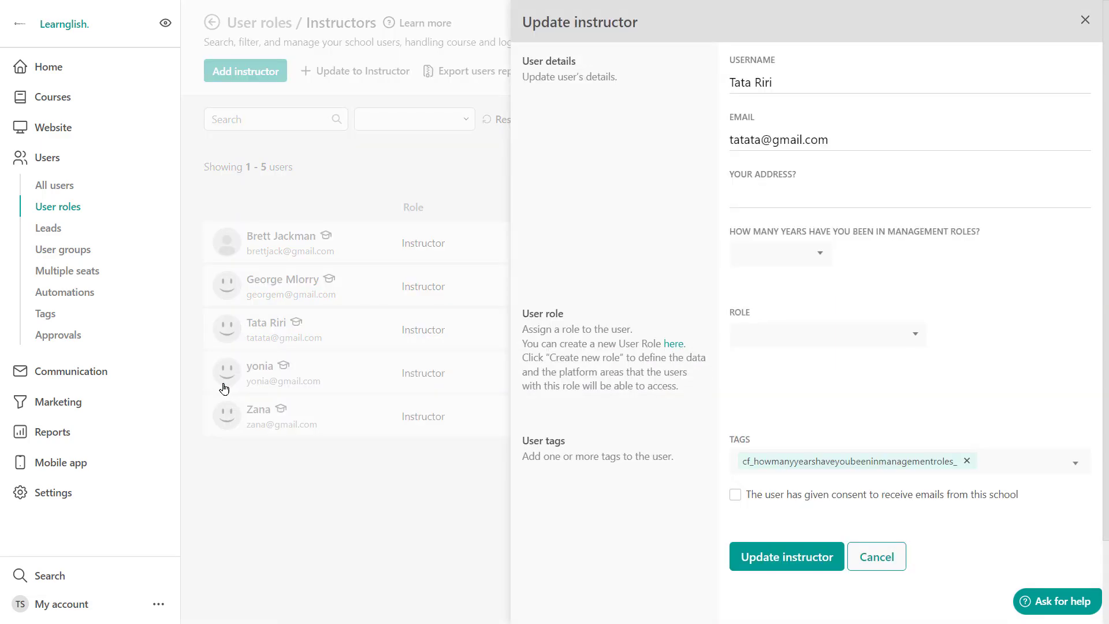
{"action": "scroll", "coordinate": [931, 377], "scroll_direction": "down", "scroll_amount": 4}
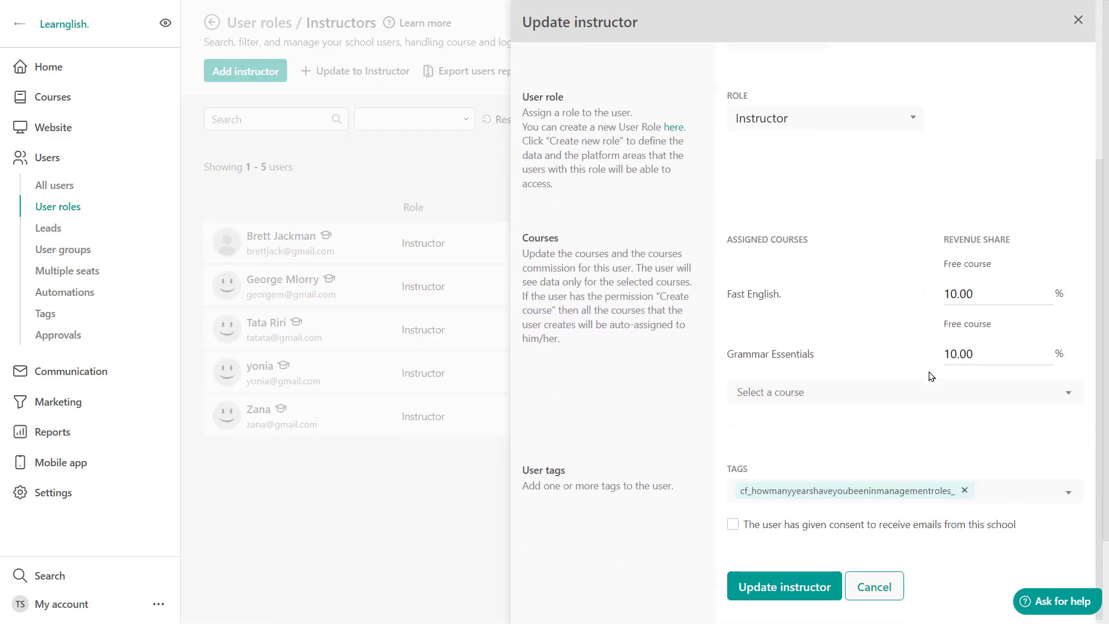
{"action": "left_click", "coordinate": [795, 393]}
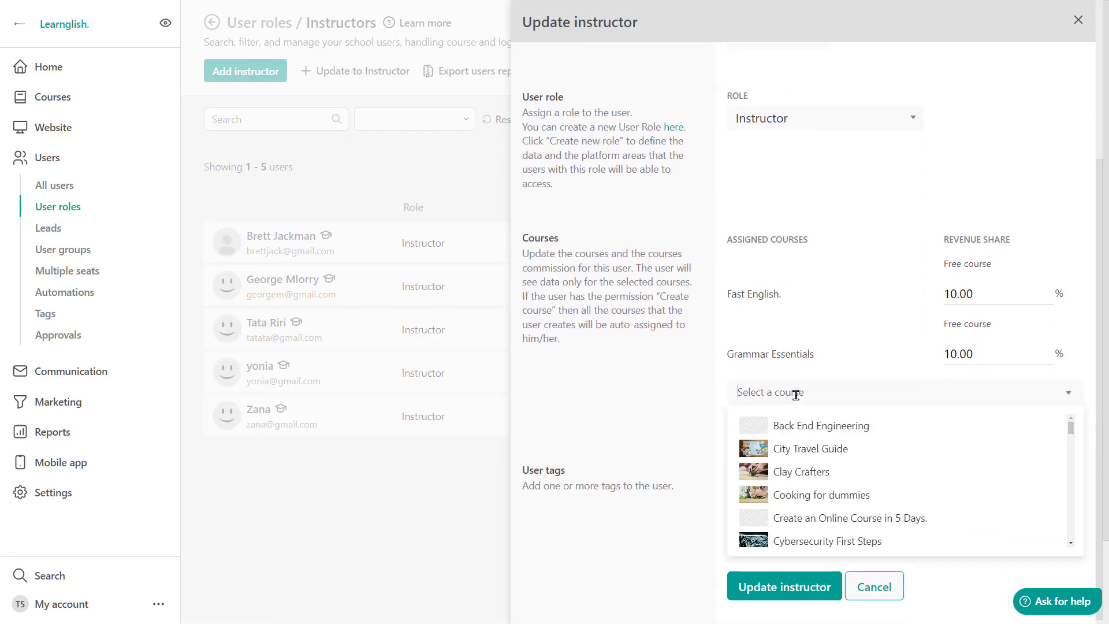
{"action": "left_click", "coordinate": [791, 480]}
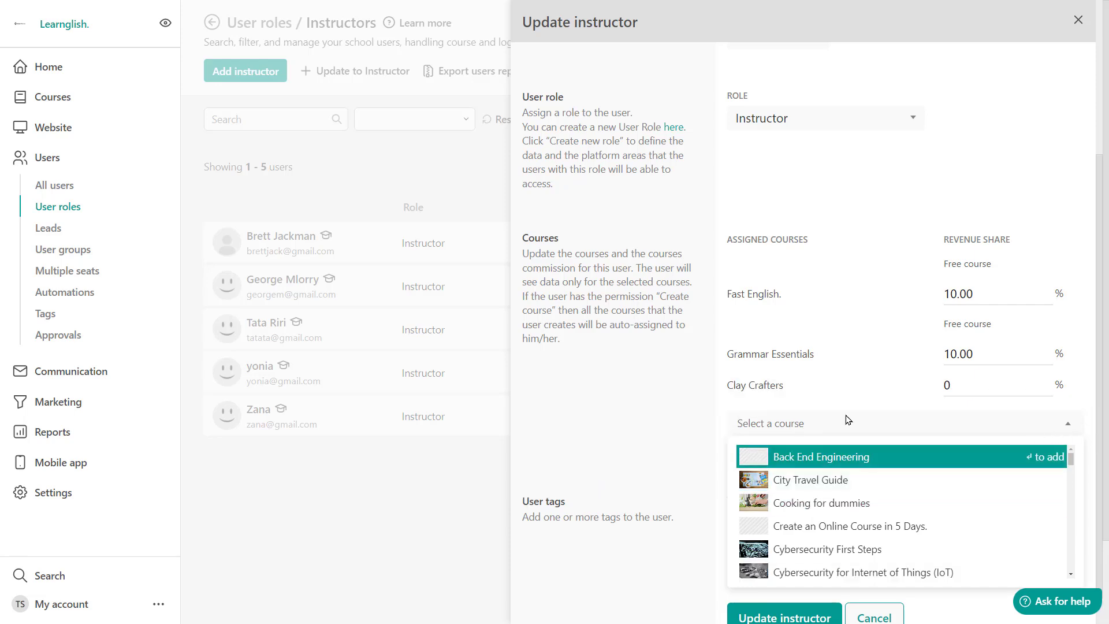
{"action": "left_click", "coordinate": [745, 617]}
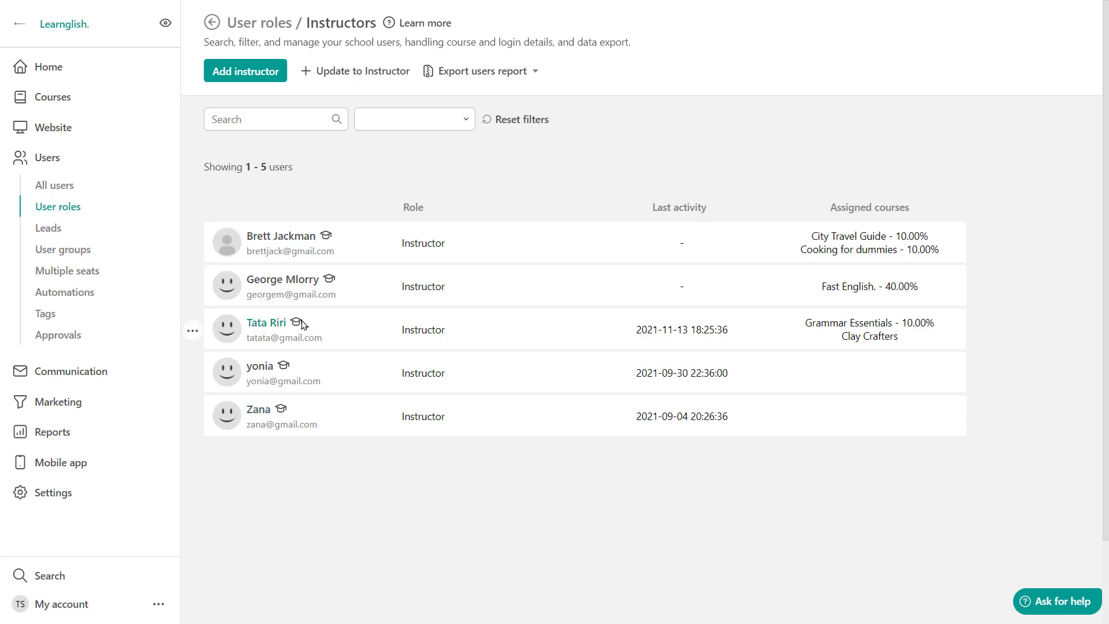
{"action": "left_click", "coordinate": [192, 244]}
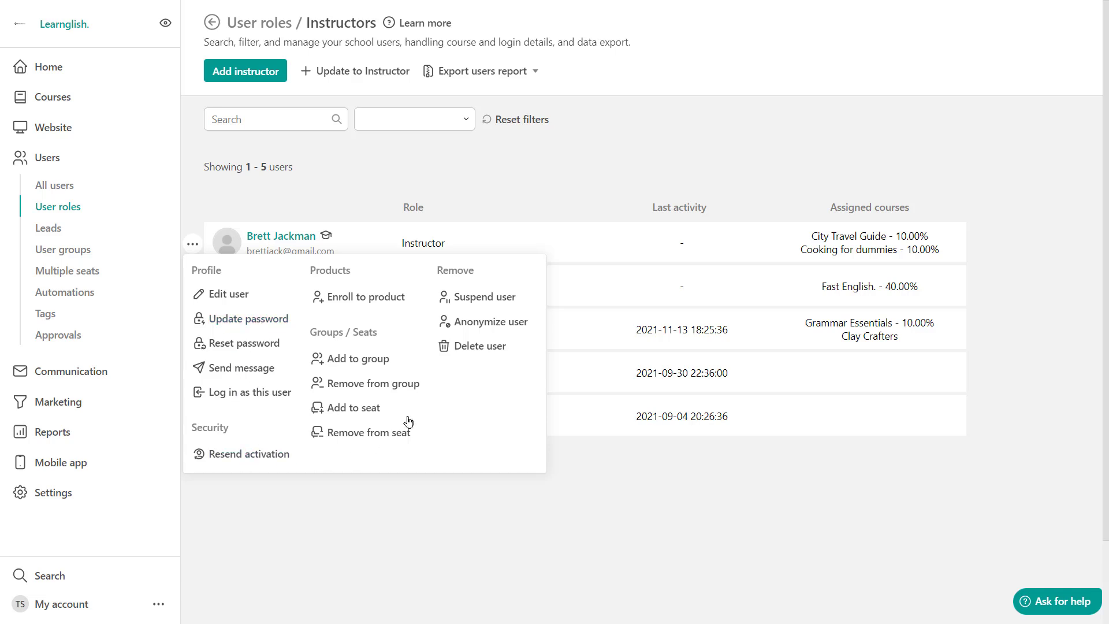
{"action": "left_click", "coordinate": [375, 243]}
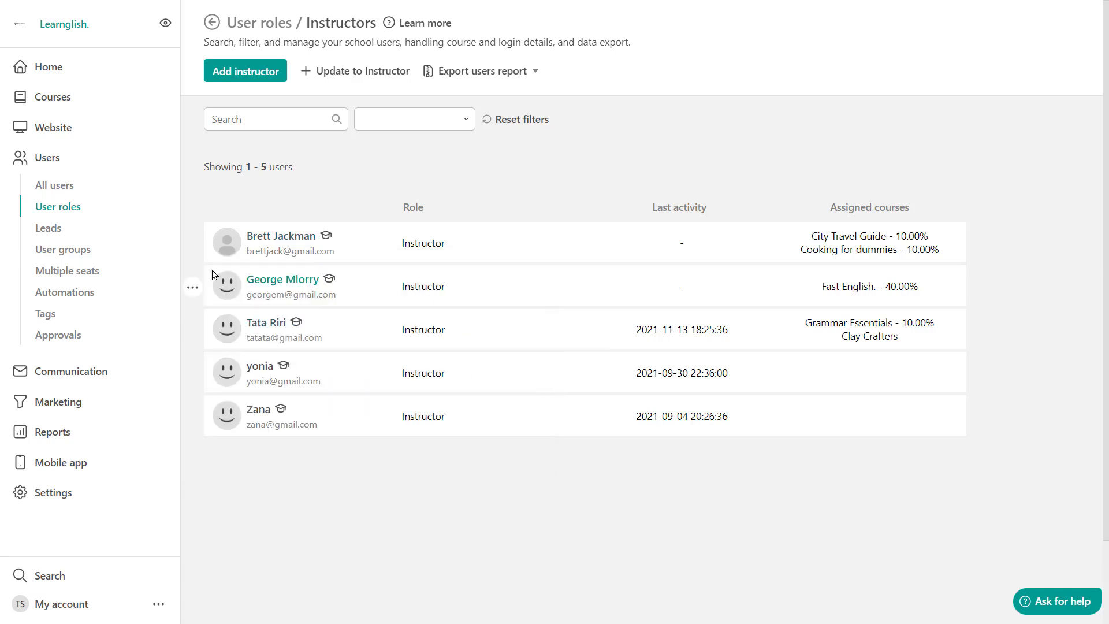
{"action": "left_click", "coordinate": [193, 287]}
{"action": "left_click", "coordinate": [266, 321]}
{"action": "left_click", "coordinate": [192, 287]}
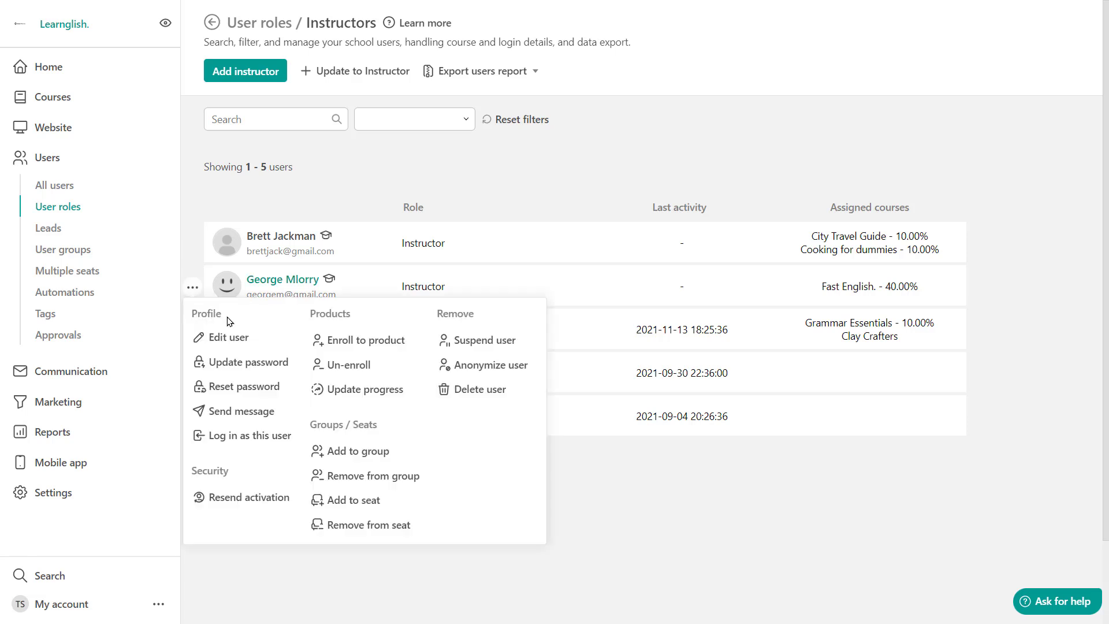
{"action": "left_click", "coordinate": [631, 472]}
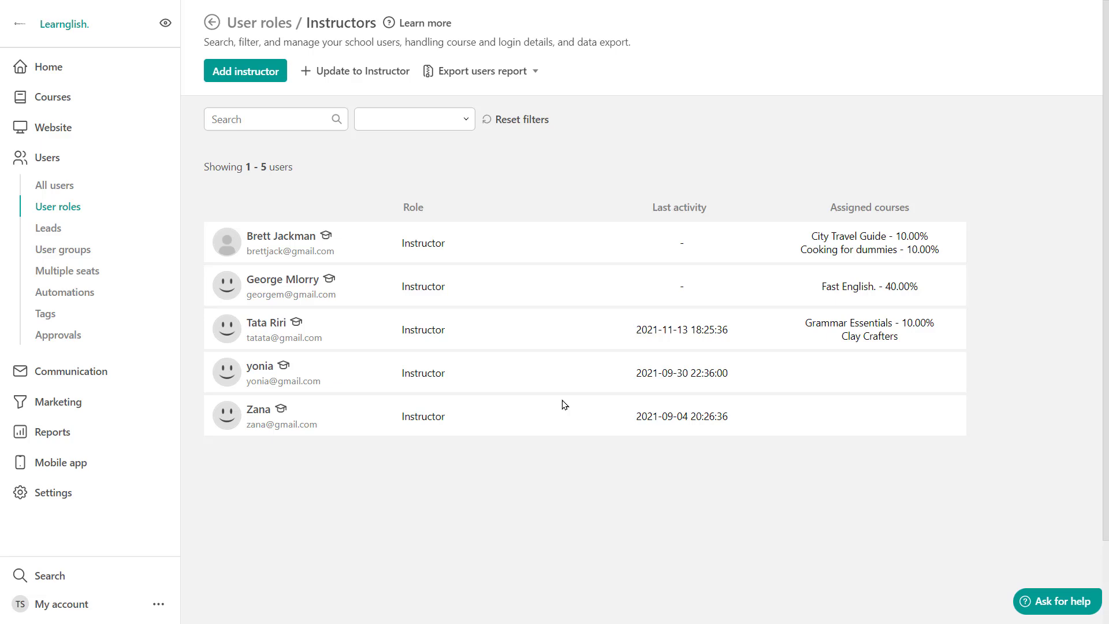
{"action": "left_click", "coordinate": [193, 287]}
{"action": "left_click", "coordinate": [192, 243]}
{"action": "left_click", "coordinate": [228, 293]}
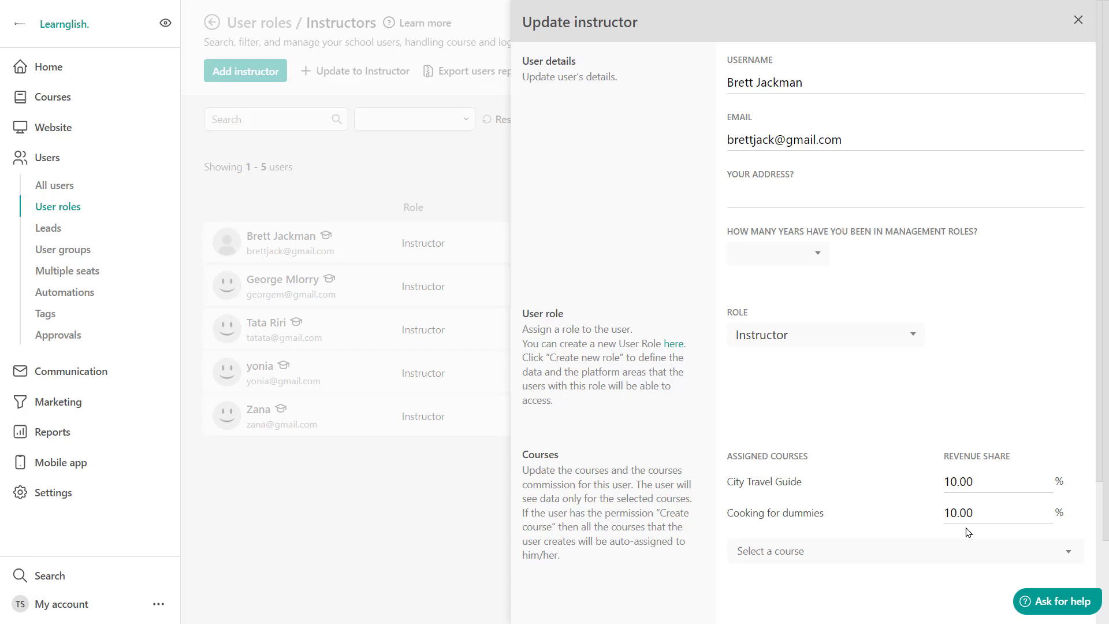
{"action": "left_click", "coordinate": [1074, 514]}
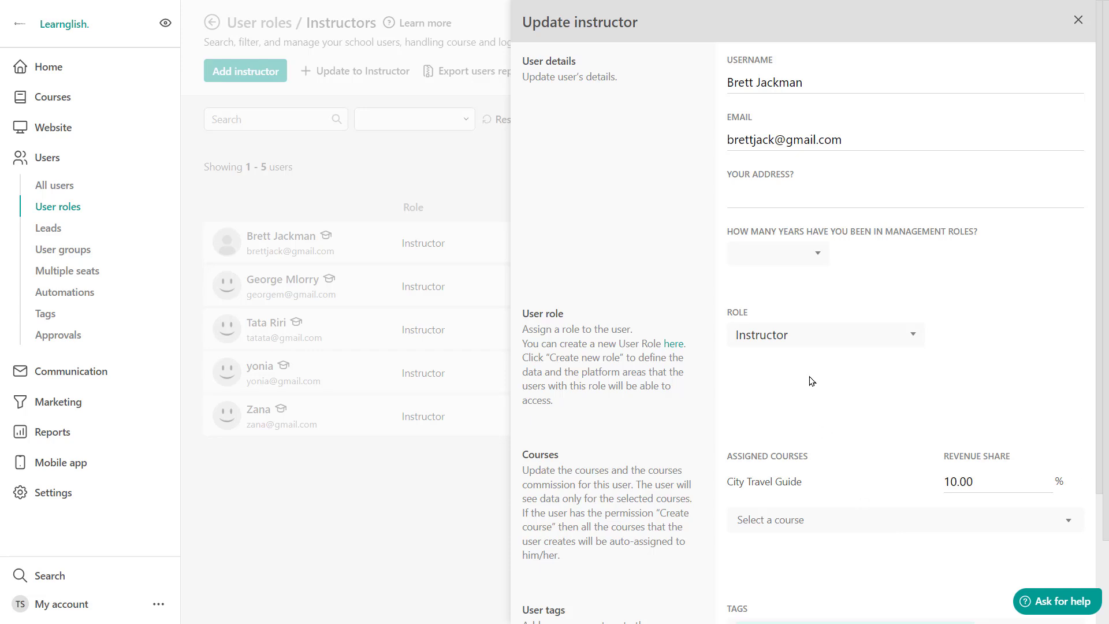
{"action": "left_click", "coordinate": [829, 347]}
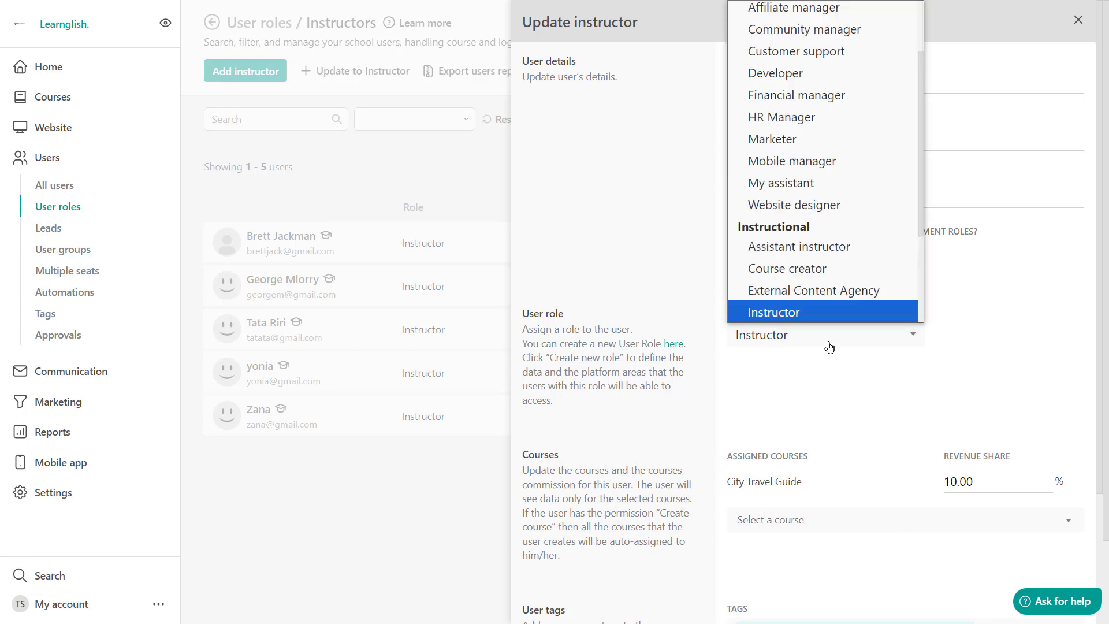
{"action": "scroll", "coordinate": [817, 291], "scroll_direction": "up", "scroll_amount": 3}
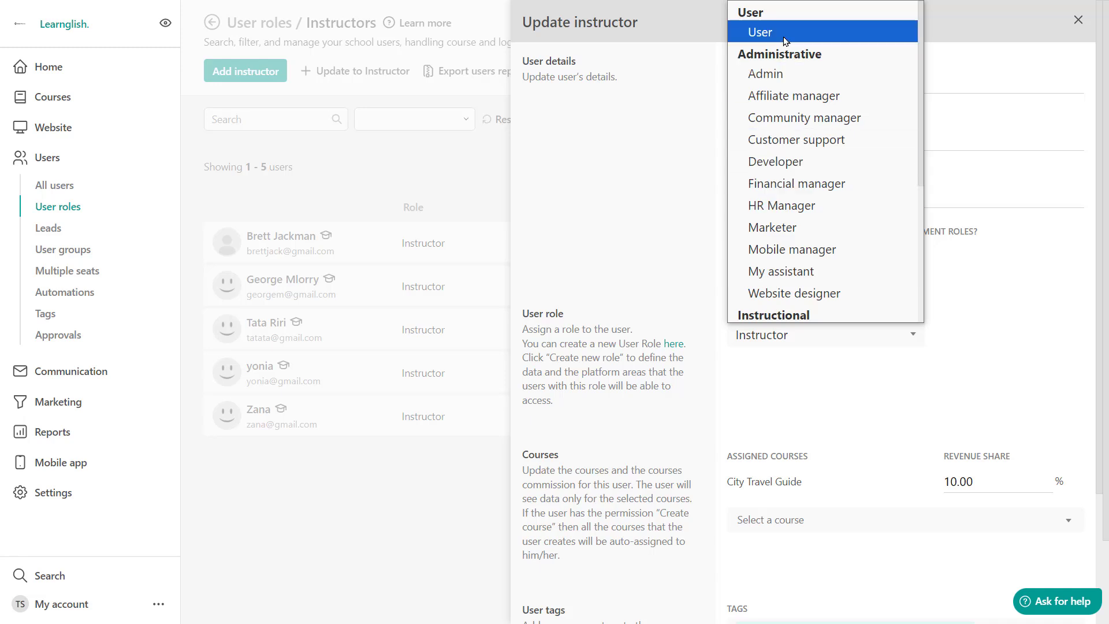
{"action": "left_click", "coordinate": [1078, 23]}
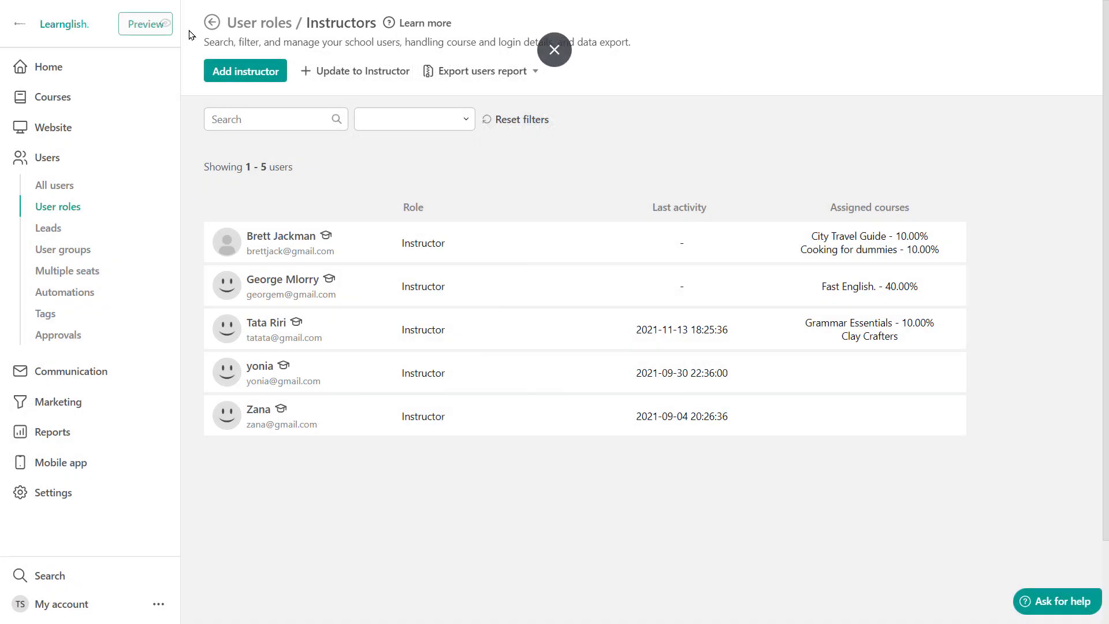
Return to User roles filtered to Instructors and show the Instructor role's options menu.
{"action": "left_click", "coordinate": [209, 27]}
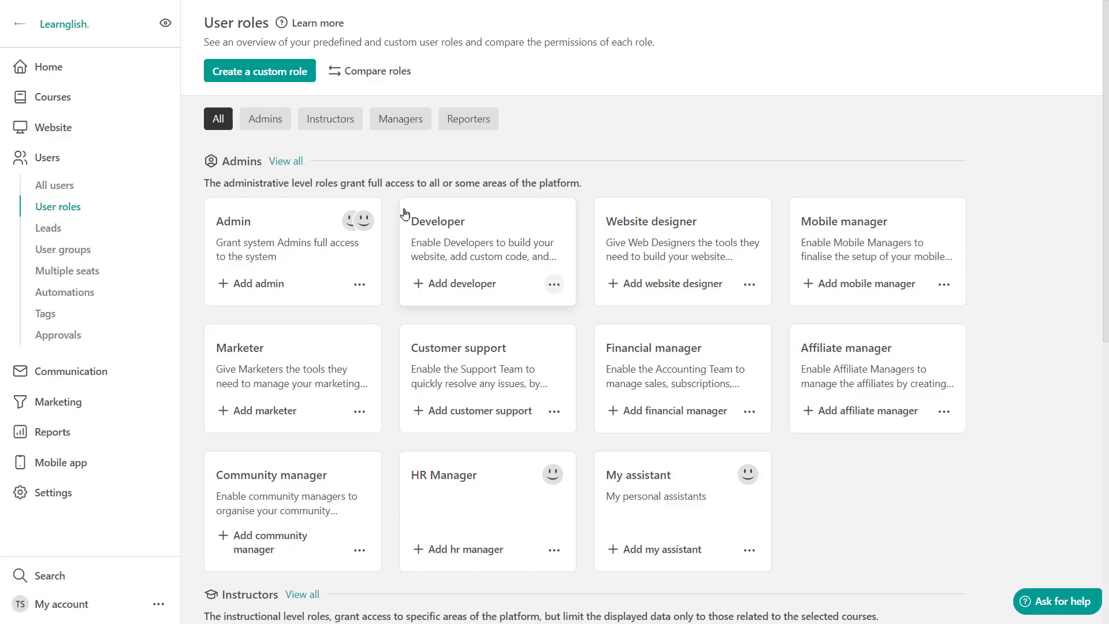
{"action": "left_click", "coordinate": [319, 121]}
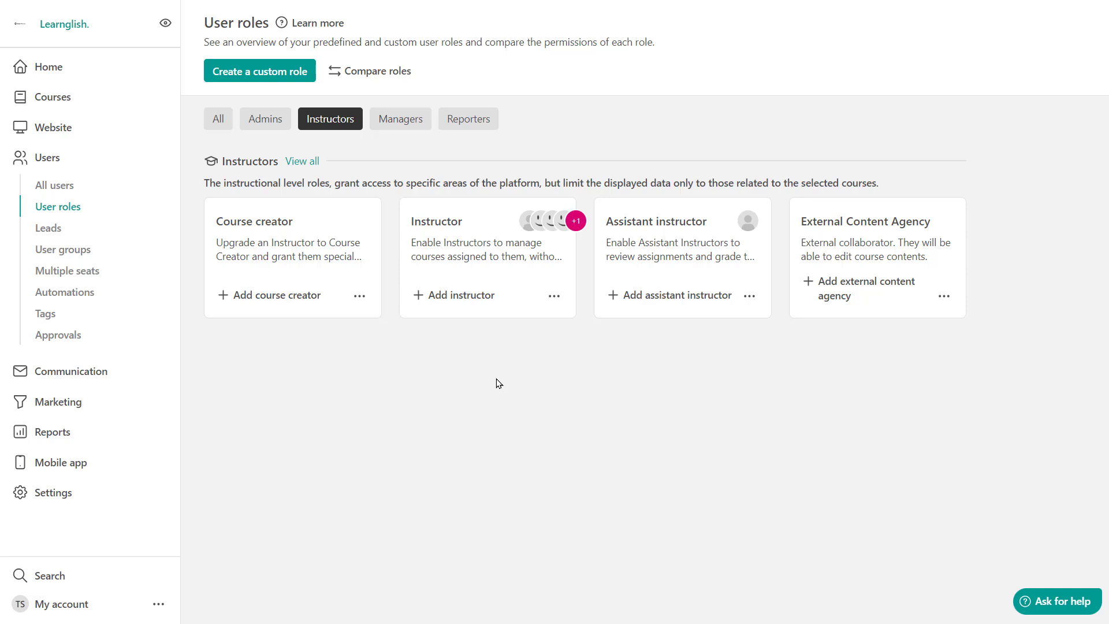
{"action": "left_click", "coordinate": [554, 297]}
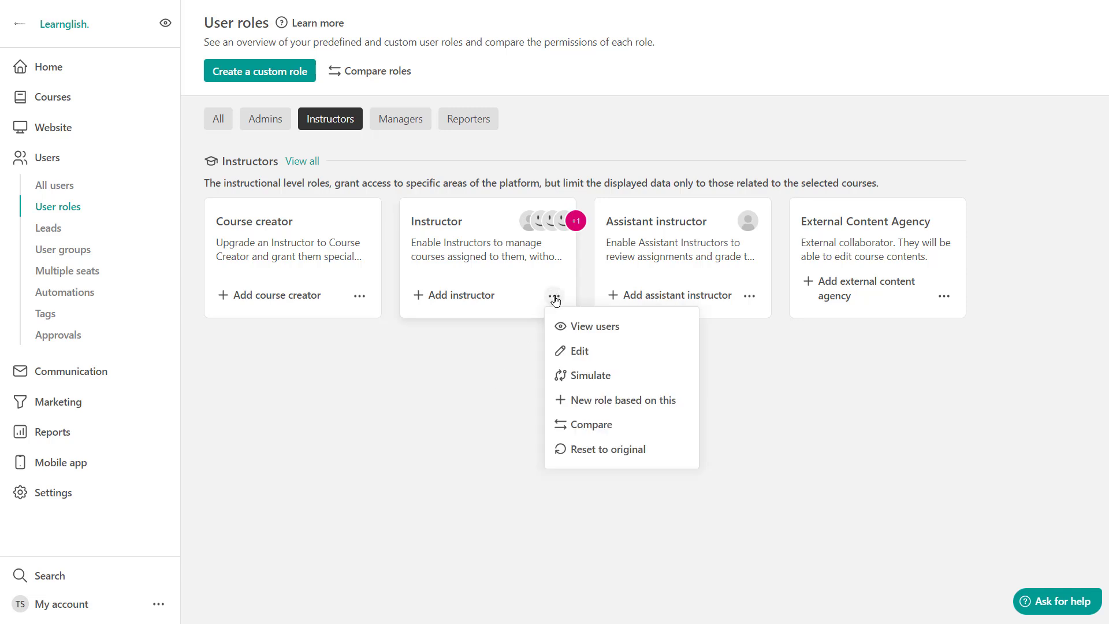
{"action": "left_click", "coordinate": [580, 351]}
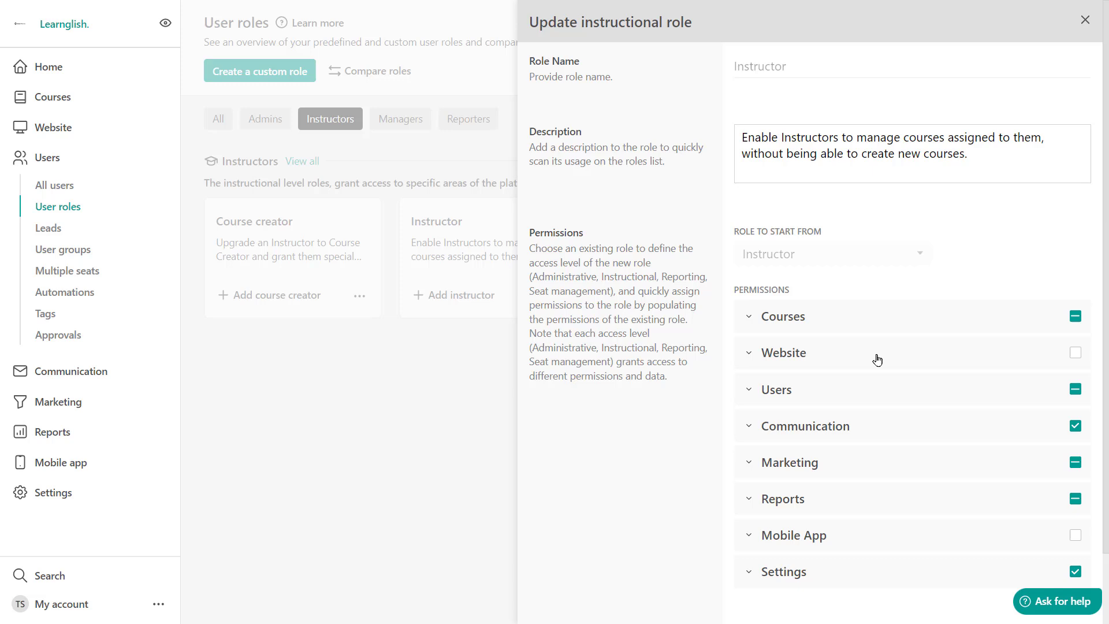
{"action": "scroll", "coordinate": [881, 370], "scroll_direction": "down", "scroll_amount": 2}
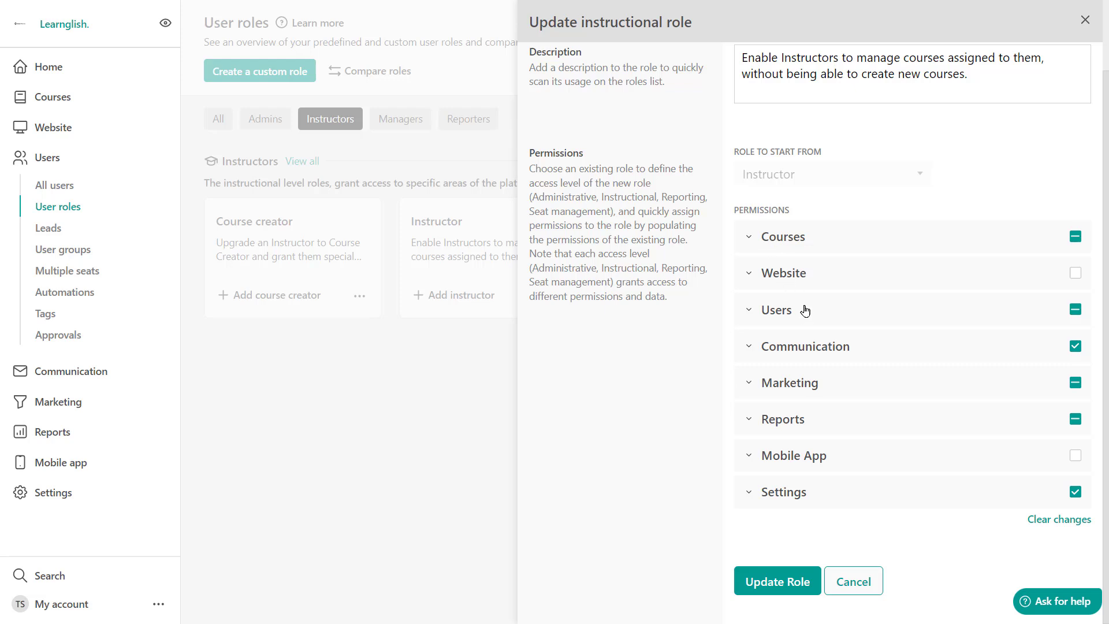
{"action": "left_click", "coordinate": [748, 314]}
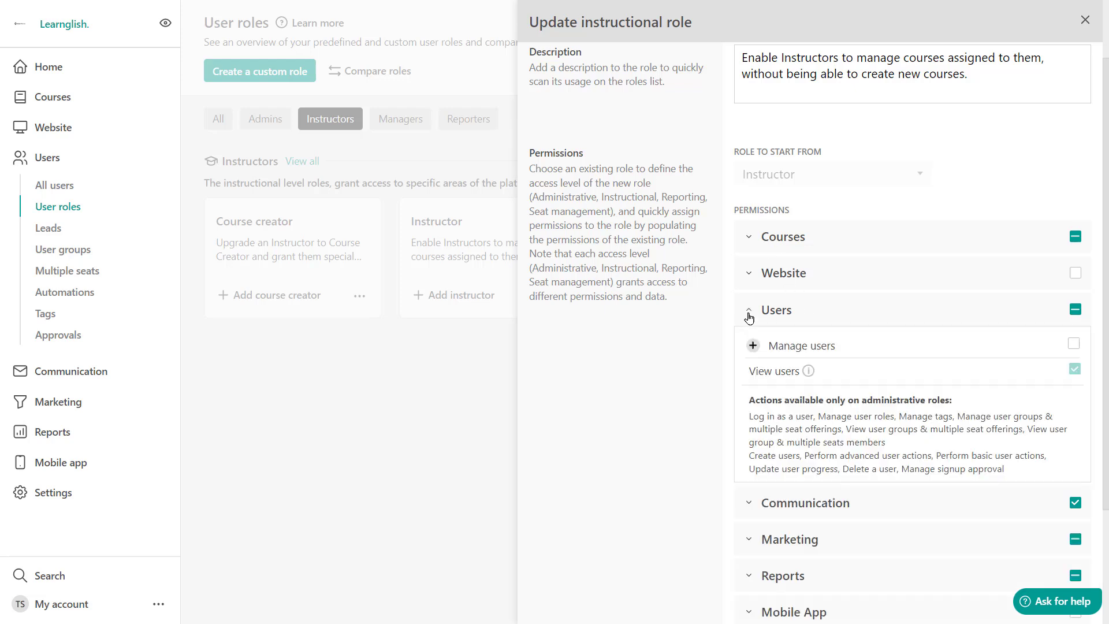
{"action": "left_click", "coordinate": [748, 315]}
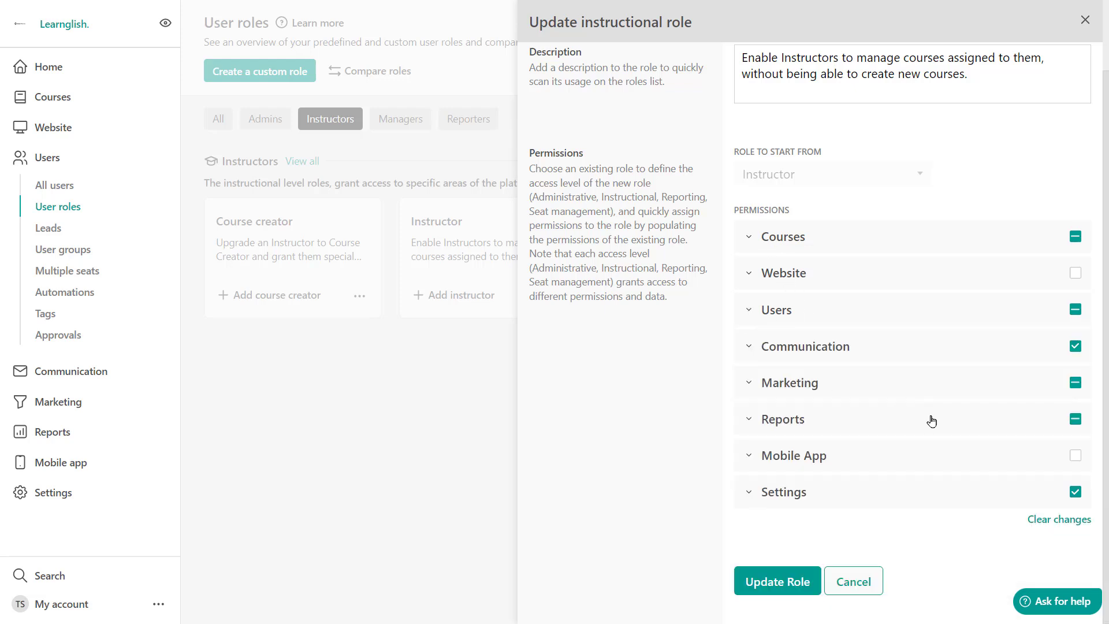
Close the role editor without saving and reopen the Instructor role's options menu.
{"action": "left_click", "coordinate": [1085, 21]}
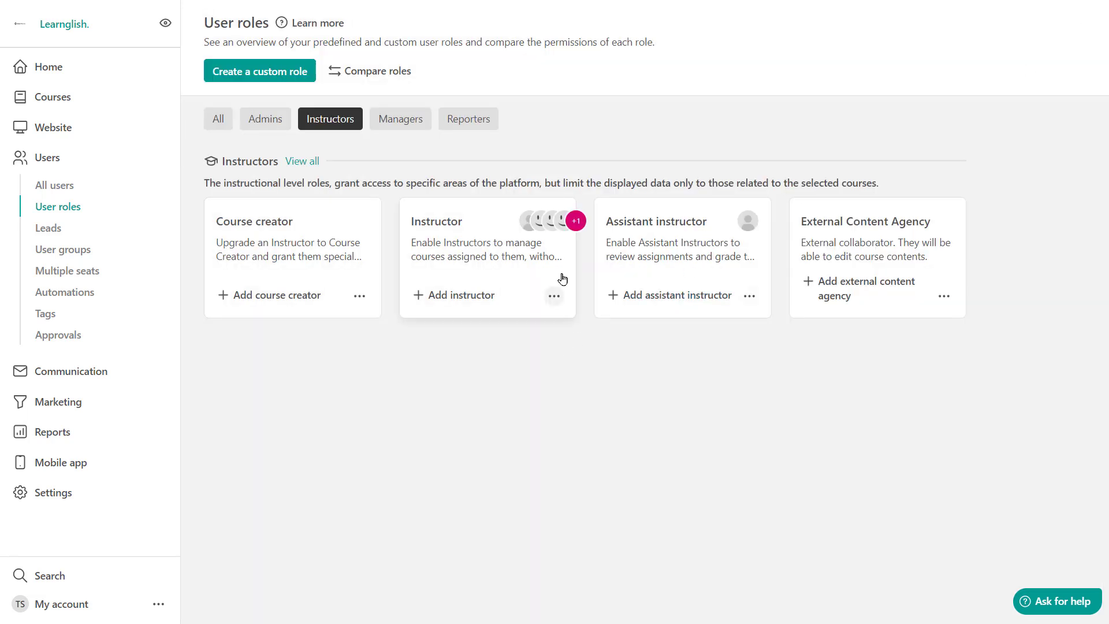
{"action": "left_click", "coordinate": [554, 296]}
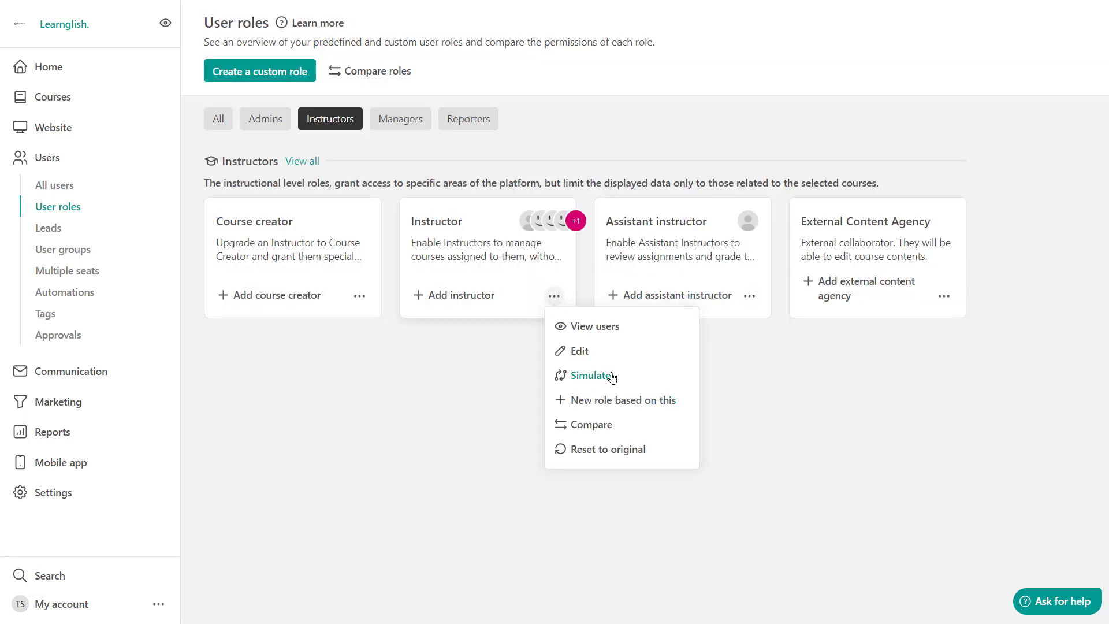